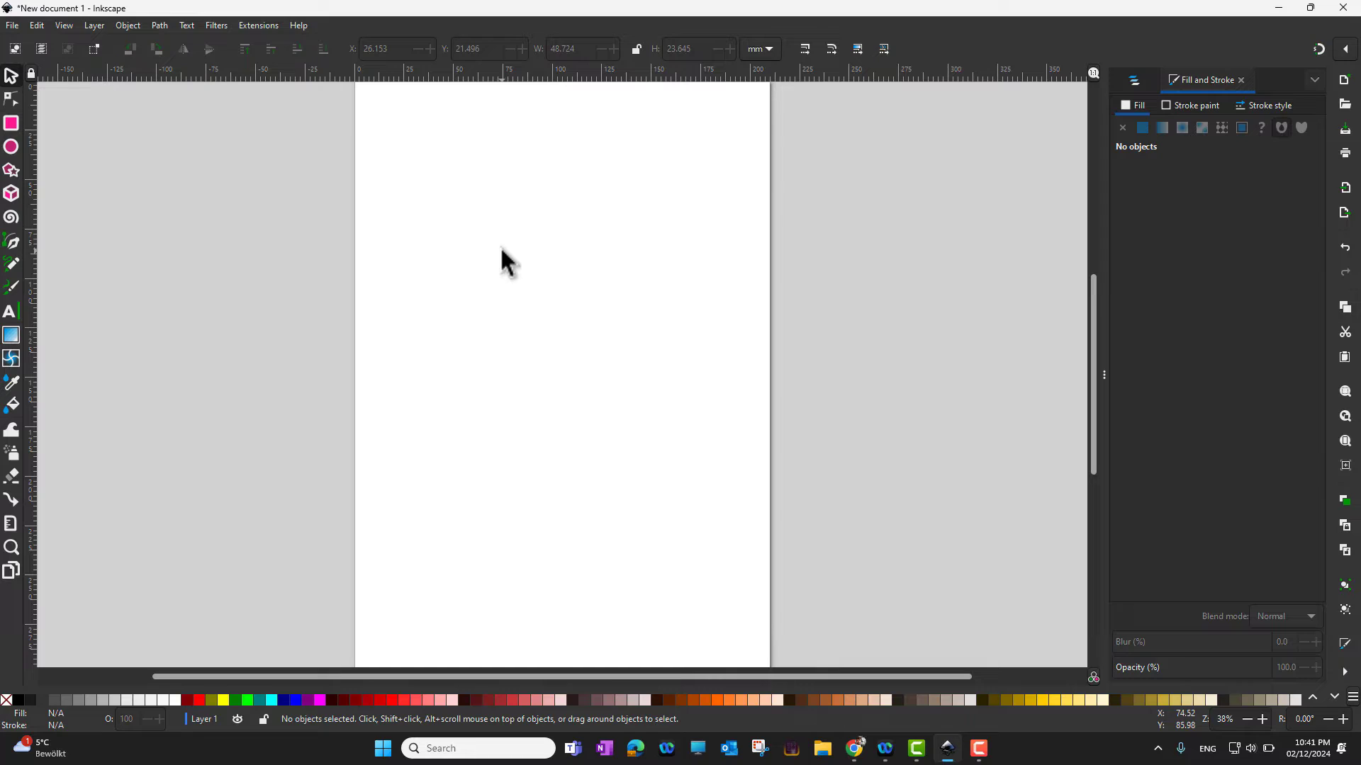
# - Draw two ellipses, about 93 × 45 mm and 85 × 54 mm, on the page's upper half and a circle about 30 mm across below
pyautogui.press('e')
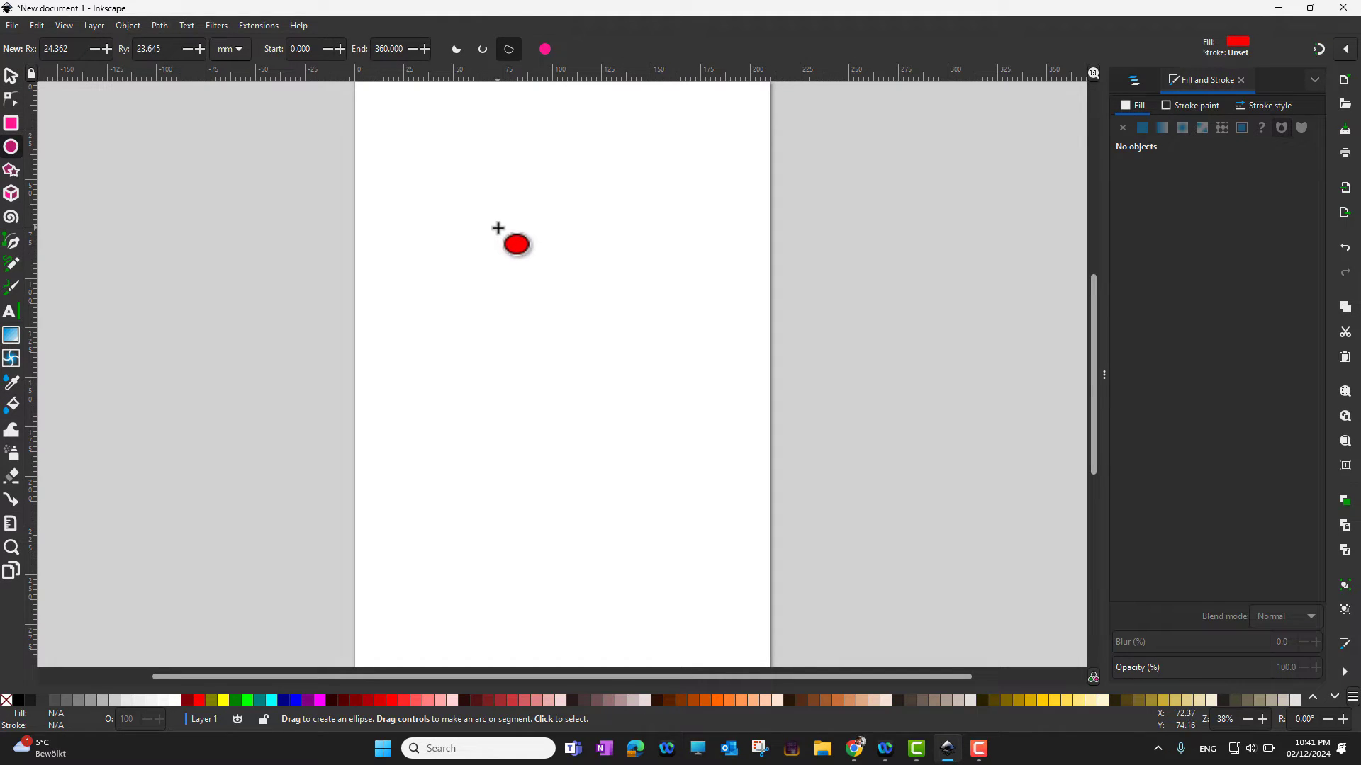
pyautogui.moveTo(393, 109)
pyautogui.mouseDown()
pyautogui.moveTo(483, 176)
pyautogui.moveTo(575, 200)
pyautogui.mouseUp()
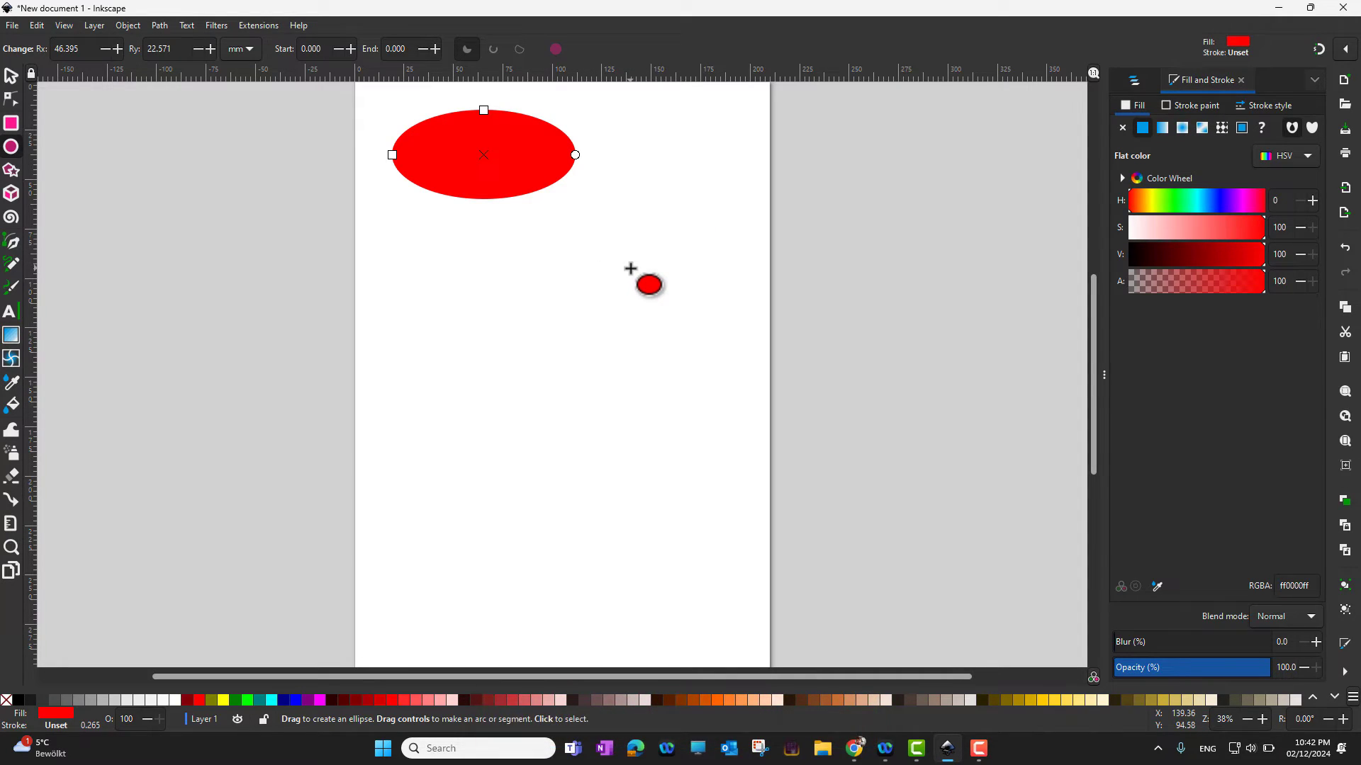
pyautogui.moveTo(630, 269)
pyautogui.mouseDown()
pyautogui.moveTo(666, 312)
pyautogui.moveTo(714, 321)
pyautogui.mouseUp()
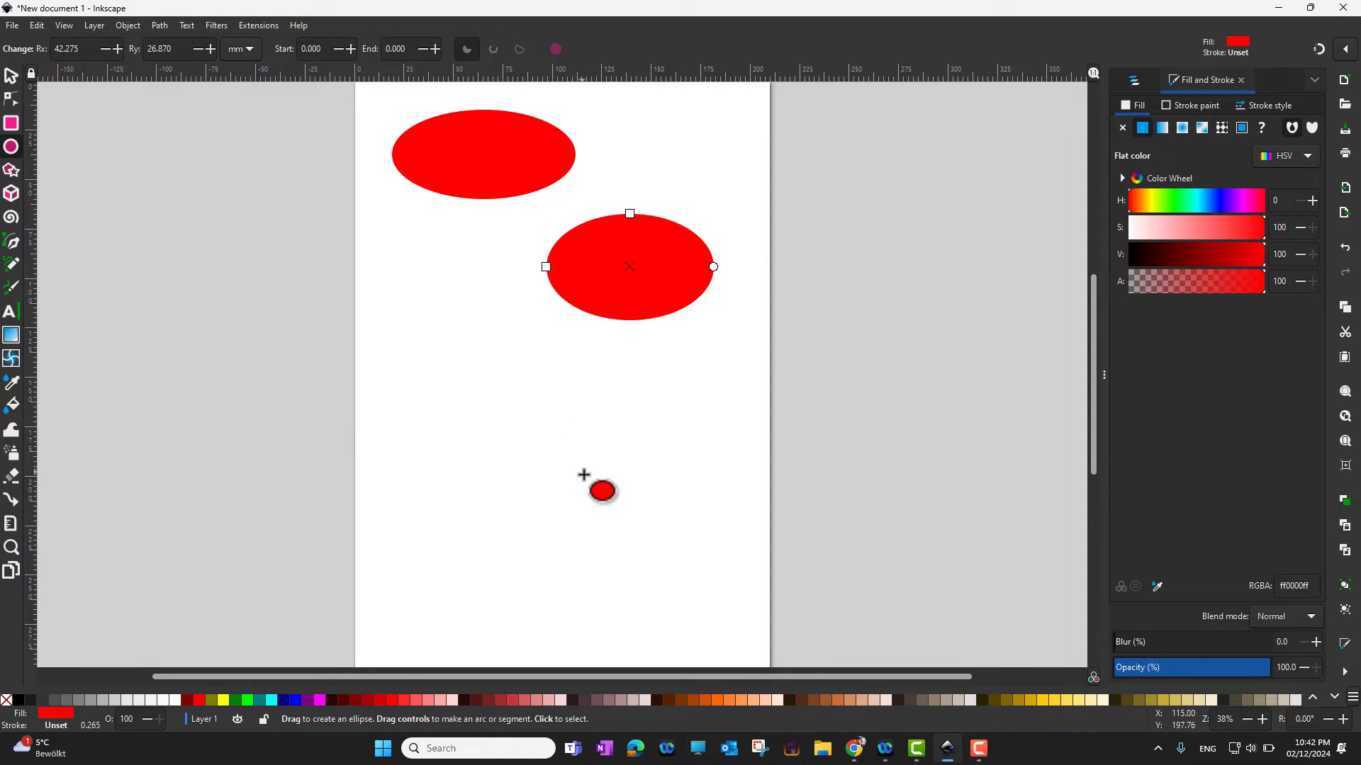
pyautogui.moveTo(572, 457); pyautogui.dragTo(524, 408)
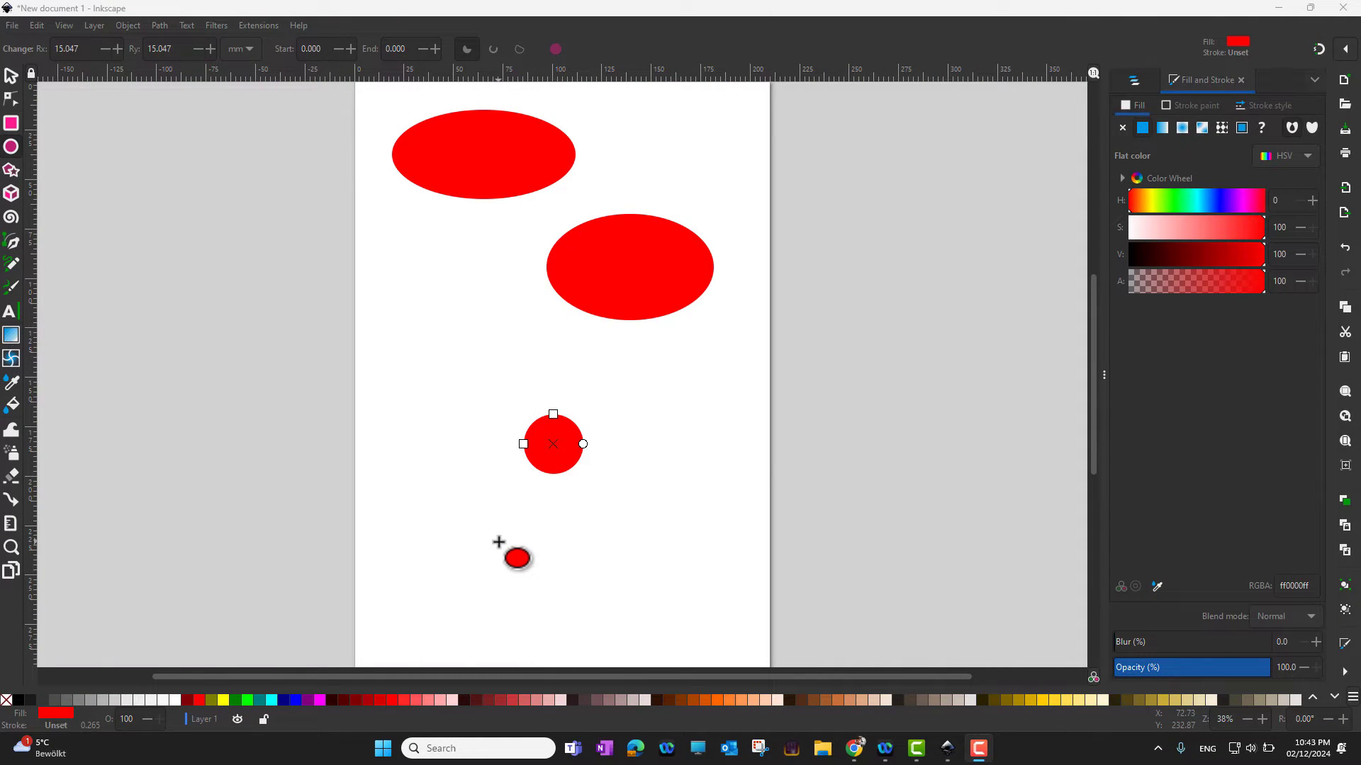
# - Draw another ellipse near the bottom of the page and stretch it to radii of about 56 mm and 34 mm
pyautogui.click(700, 604)
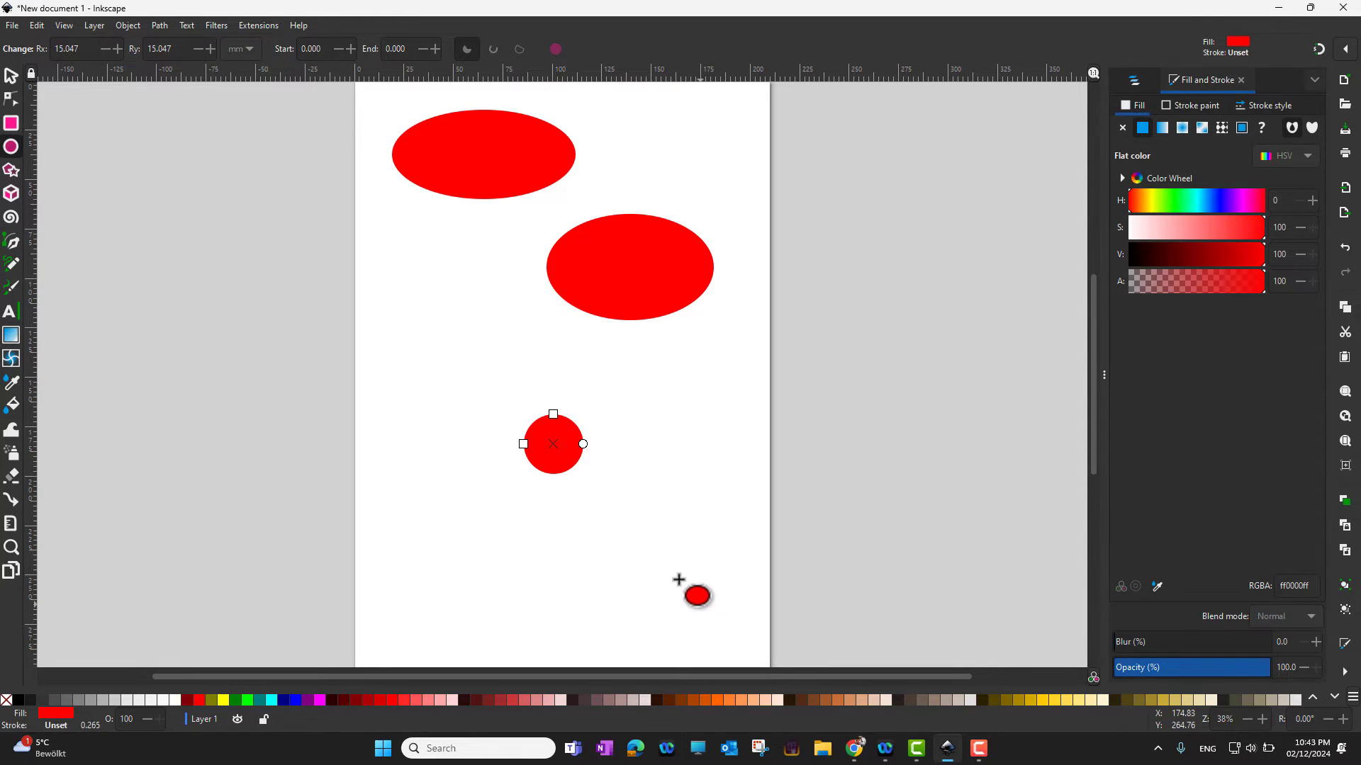
pyautogui.moveTo(678, 579); pyautogui.dragTo(618, 542)
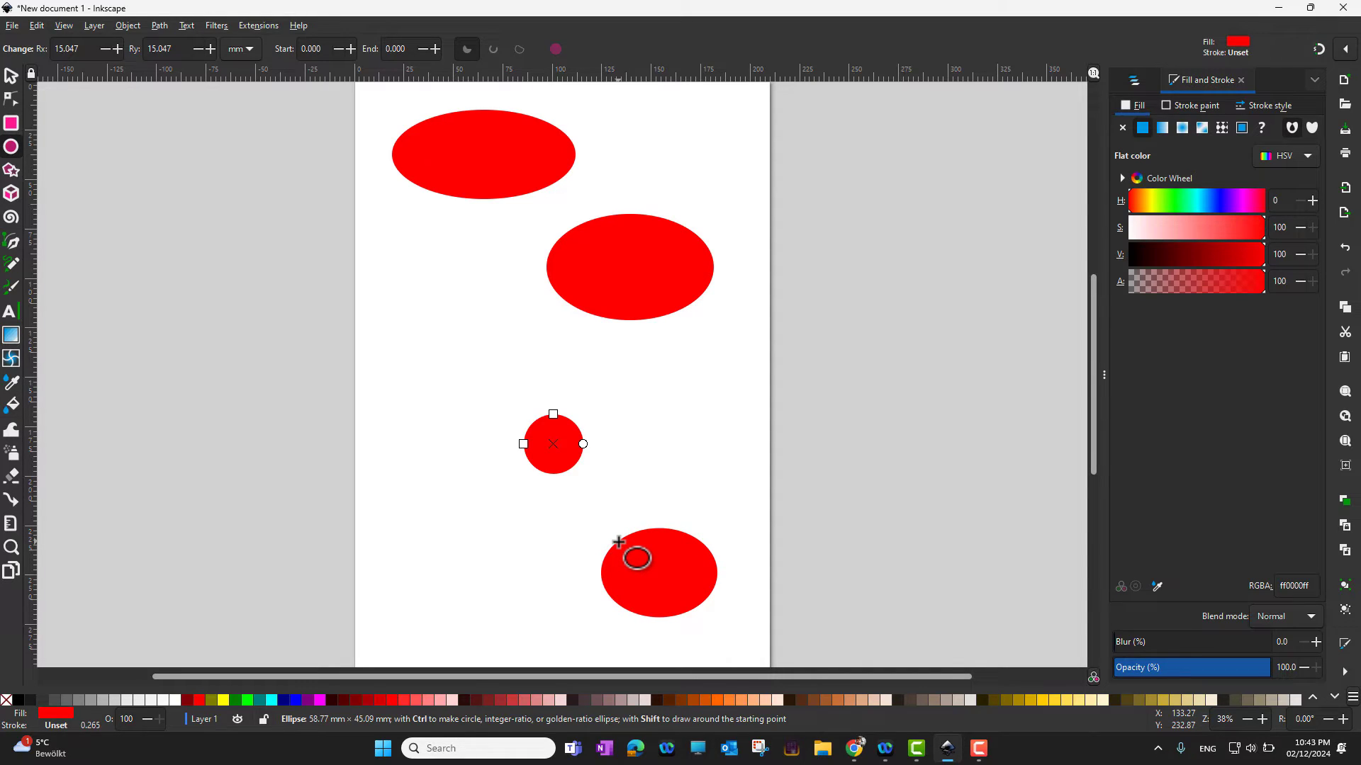
pyautogui.moveTo(618, 542)
pyautogui.mouseDown()
pyautogui.moveTo(670, 562)
pyautogui.moveTo(649, 528)
pyautogui.moveTo(628, 524)
pyautogui.mouseUp()
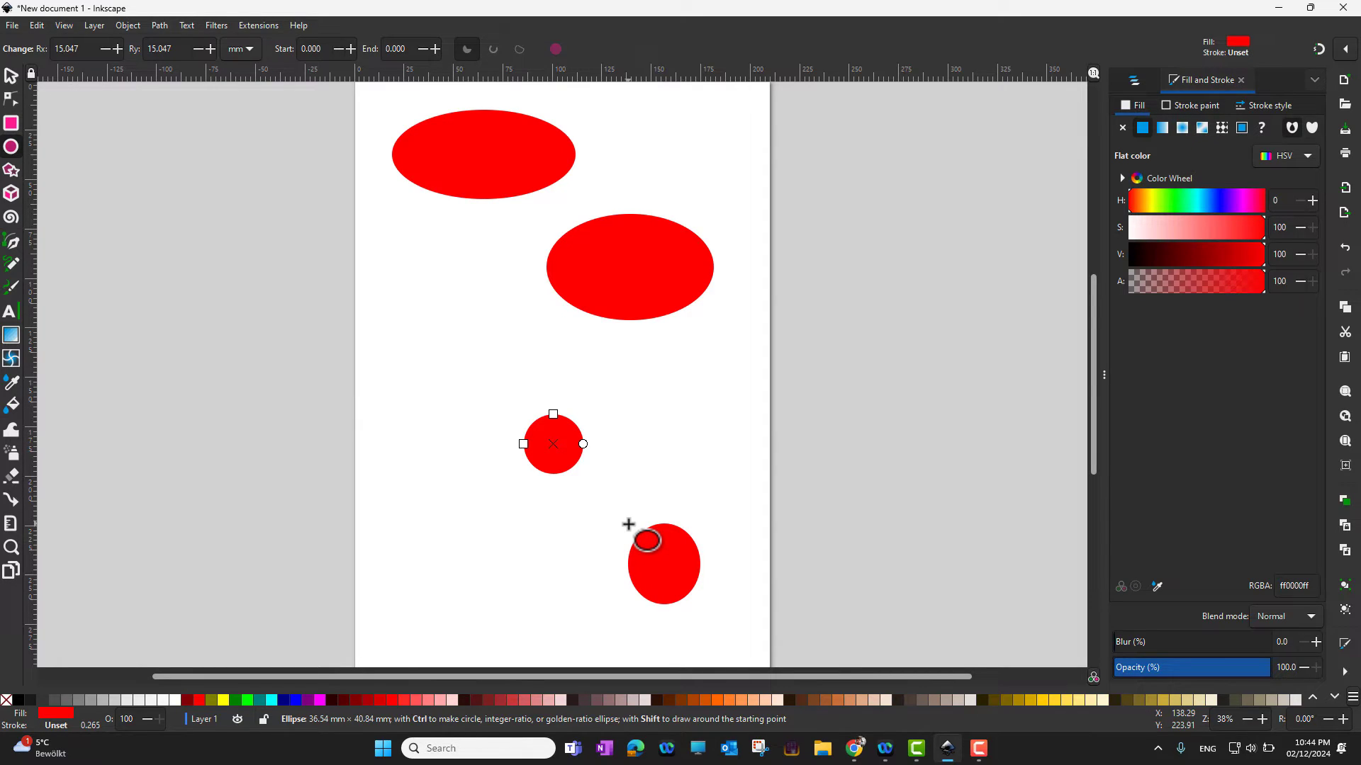
pyautogui.moveTo(628, 524); pyautogui.dragTo(627, 525)
pyautogui.moveTo(628, 525)
pyautogui.mouseDown()
pyautogui.moveTo(669, 554)
pyautogui.moveTo(626, 531)
pyautogui.moveTo(659, 562)
pyautogui.moveTo(623, 556)
pyautogui.moveTo(602, 491)
pyautogui.moveTo(534, 507)
pyautogui.moveTo(556, 492)
pyautogui.mouseUp()
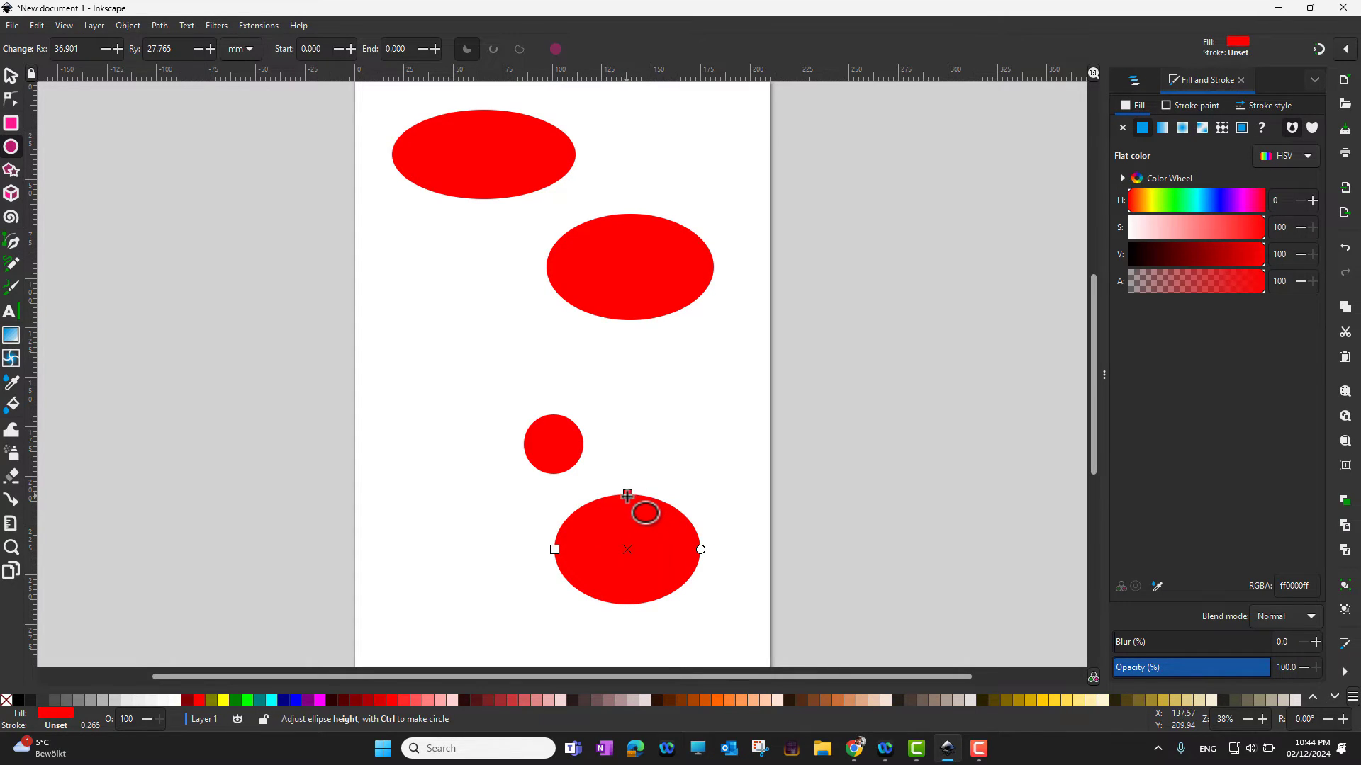
pyautogui.moveTo(629, 494)
pyautogui.mouseDown()
pyautogui.moveTo(647, 465)
pyautogui.moveTo(575, 499)
pyautogui.moveTo(719, 507)
pyautogui.moveTo(650, 434)
pyautogui.moveTo(644, 546)
pyautogui.moveTo(616, 402)
pyautogui.moveTo(627, 482)
pyautogui.mouseUp()
pyautogui.moveTo(555, 550); pyautogui.dragTo(517, 551)
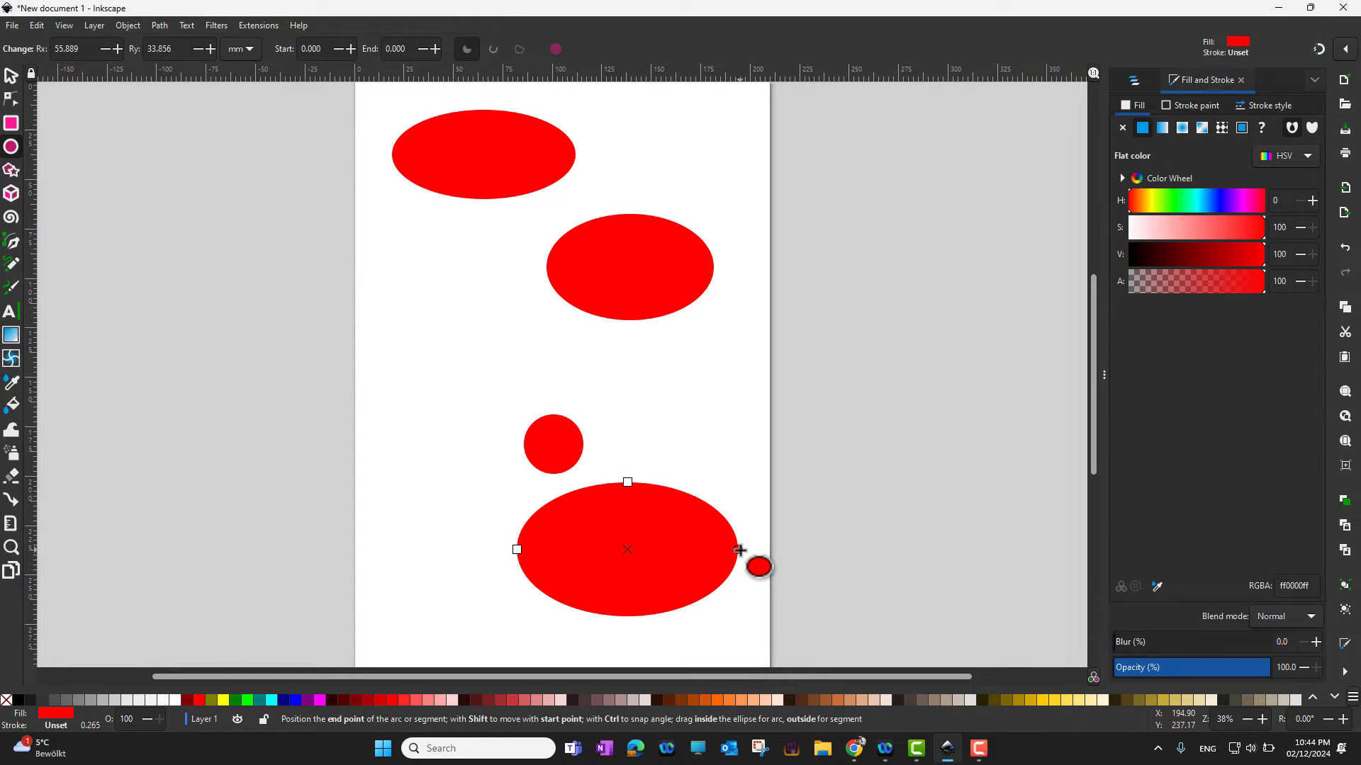
# - Compare the slice and arc forms of the bottom ellipse with its end angle at about 254°, and make it whole again
pyautogui.moveTo(739, 549); pyautogui.dragTo(708, 550)
pyautogui.moveTo(738, 550)
pyautogui.mouseDown()
pyautogui.moveTo(744, 516)
pyautogui.moveTo(723, 465)
pyautogui.moveTo(665, 450)
pyautogui.moveTo(550, 465)
pyautogui.moveTo(492, 608)
pyautogui.moveTo(459, 496)
pyautogui.moveTo(623, 446)
pyautogui.moveTo(716, 507)
pyautogui.moveTo(660, 438)
pyautogui.moveTo(443, 516)
pyautogui.moveTo(559, 559)
pyautogui.moveTo(577, 462)
pyautogui.moveTo(742, 540)
pyautogui.mouseUp()
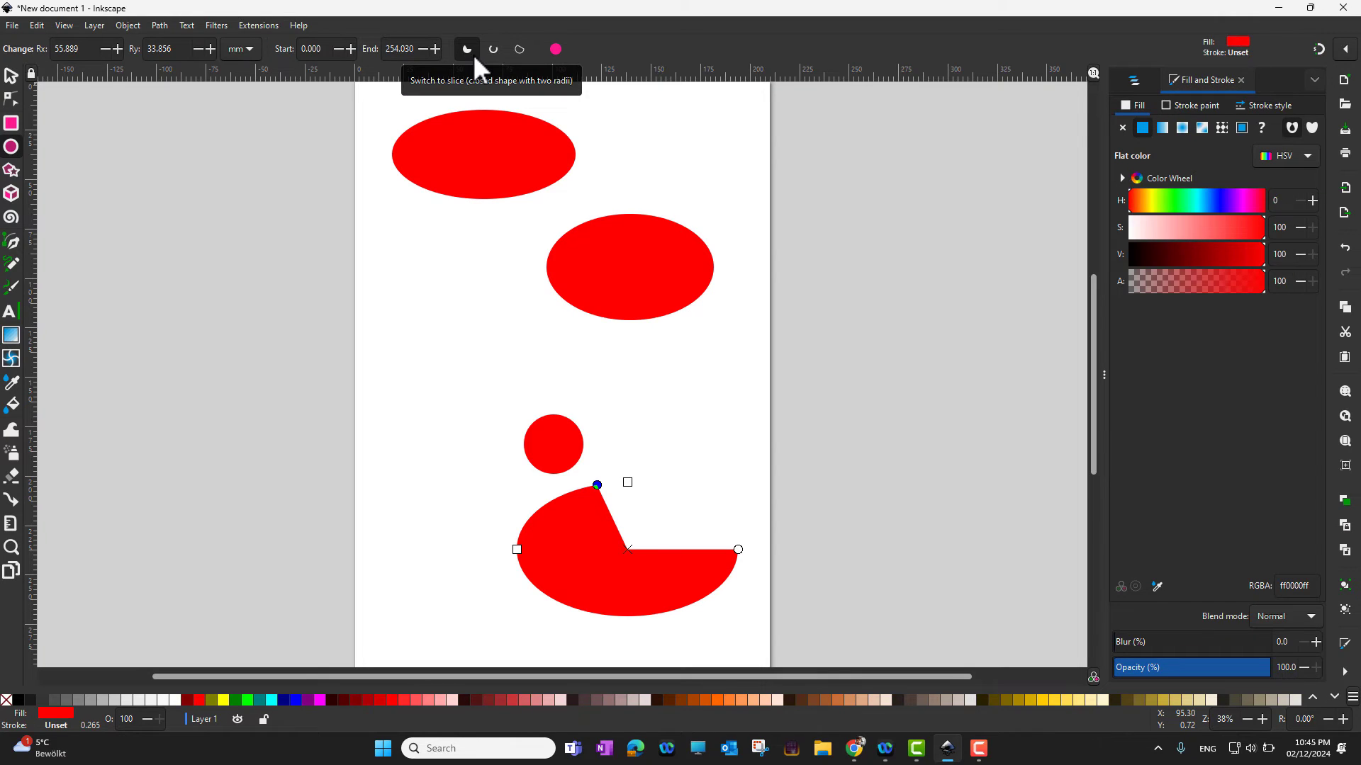
pyautogui.click(492, 50)
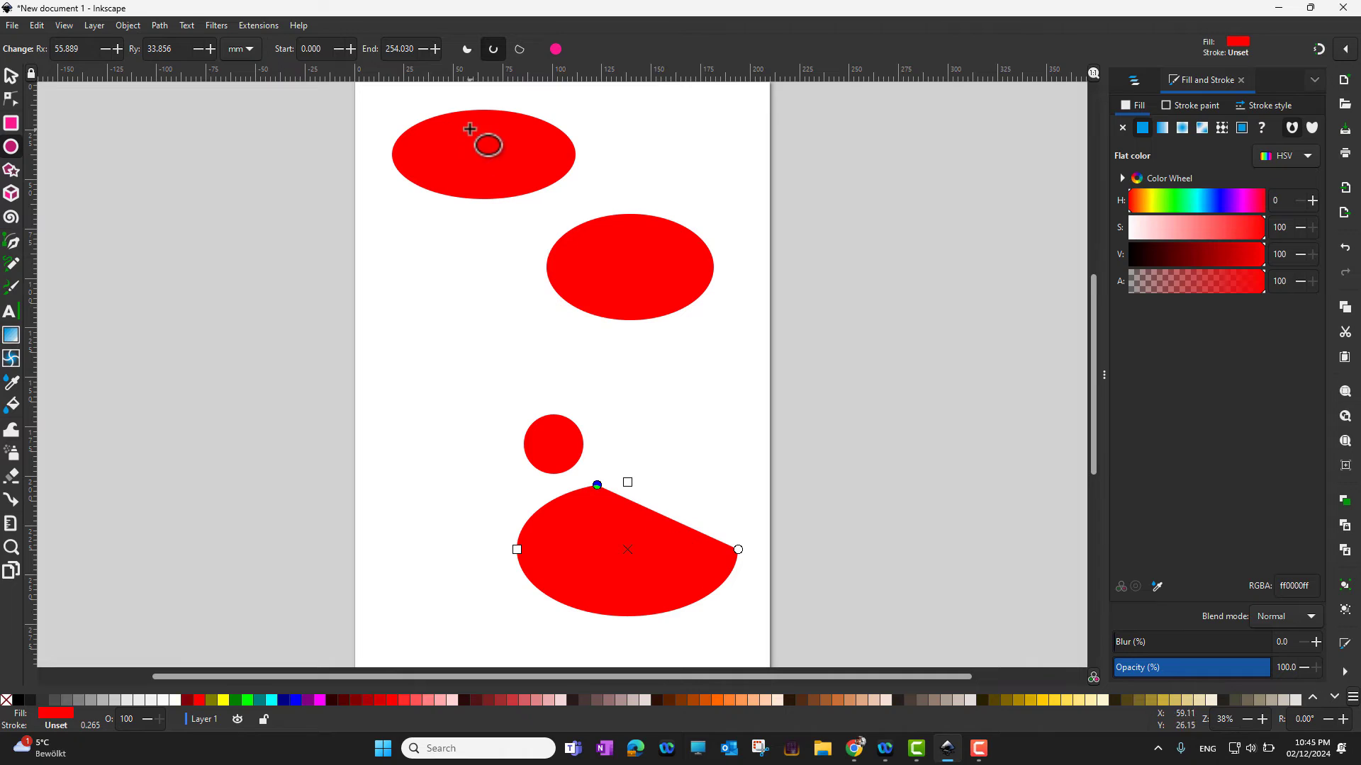
pyautogui.click(466, 49)
pyautogui.click(491, 49)
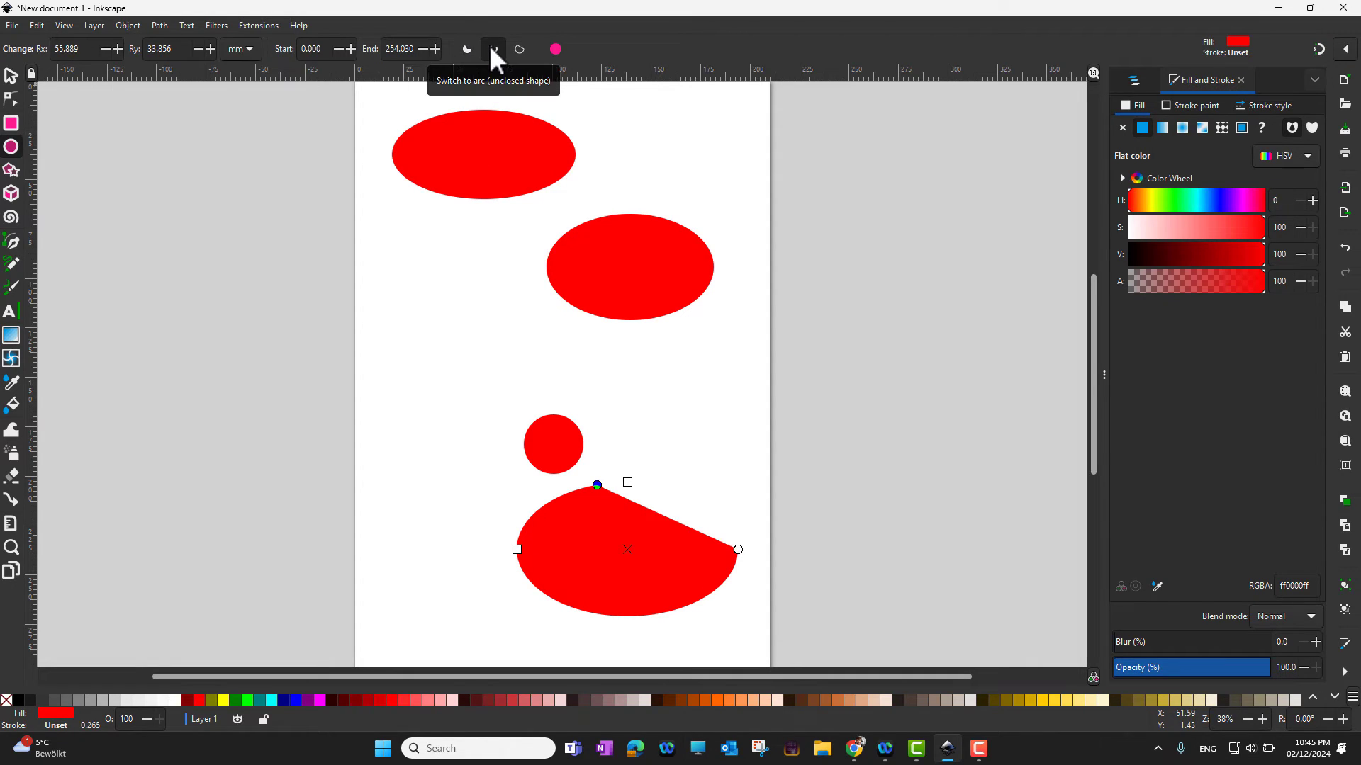
pyautogui.click(519, 49)
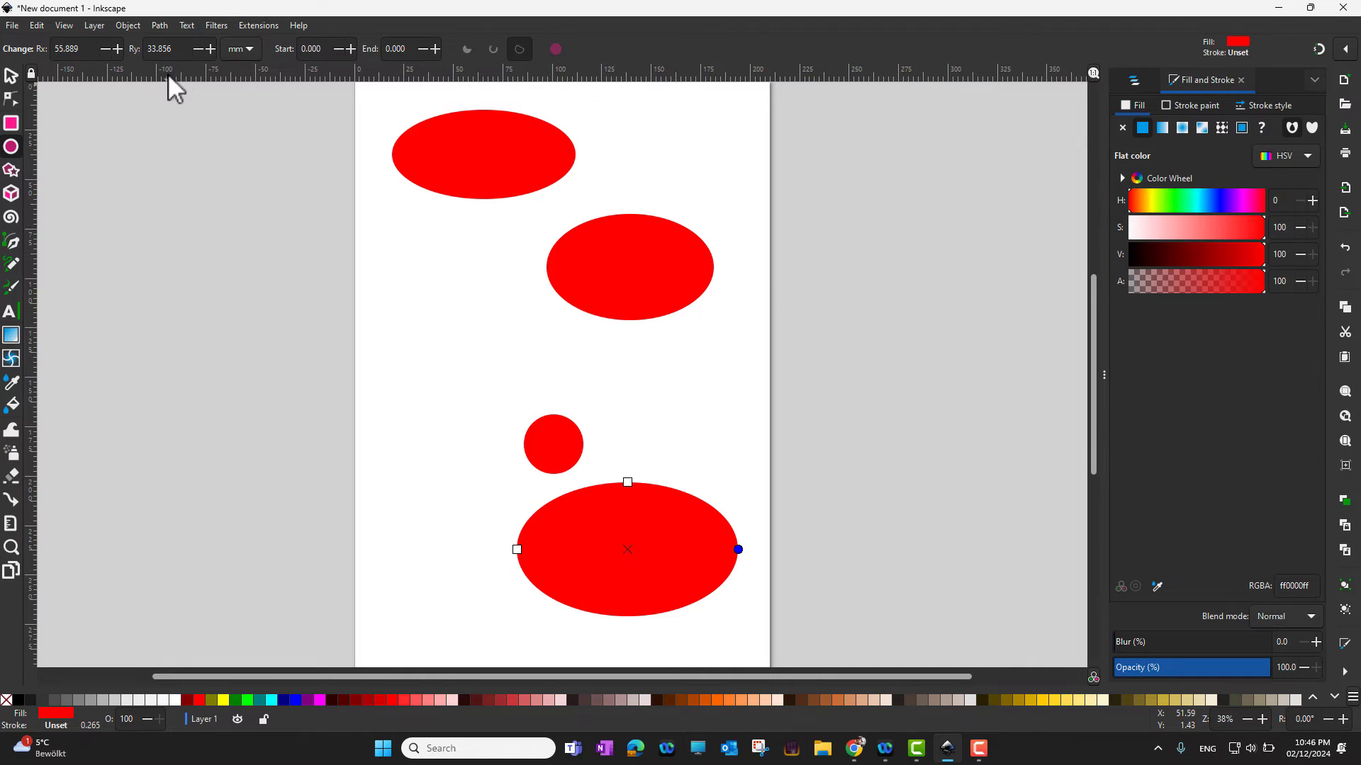
# - Set the bottom ellipse's start angle to 180° and draw a half-ellipse about 55 mm wide below the topmost ellipse
pyautogui.click(308, 51)
pyautogui.write('180')
pyautogui.press('BackSpace')
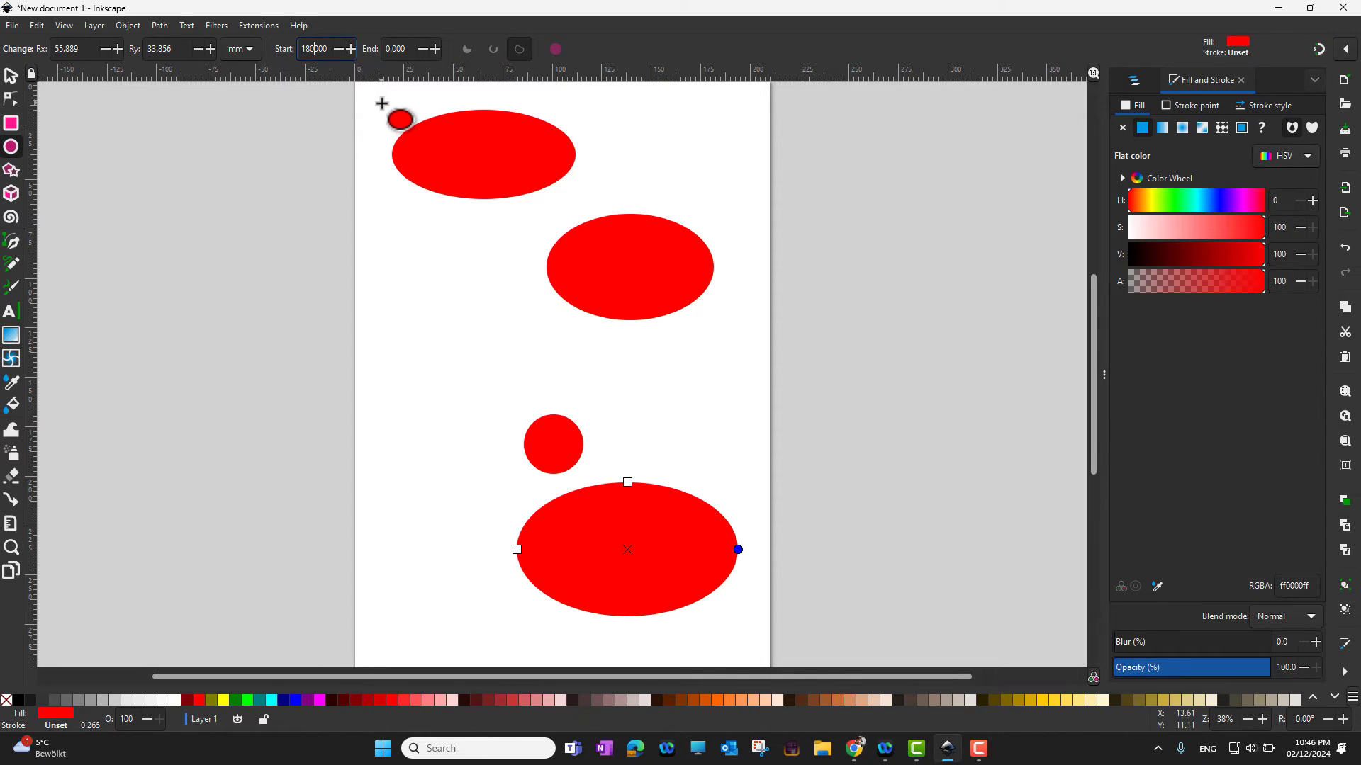
pyautogui.write('.')
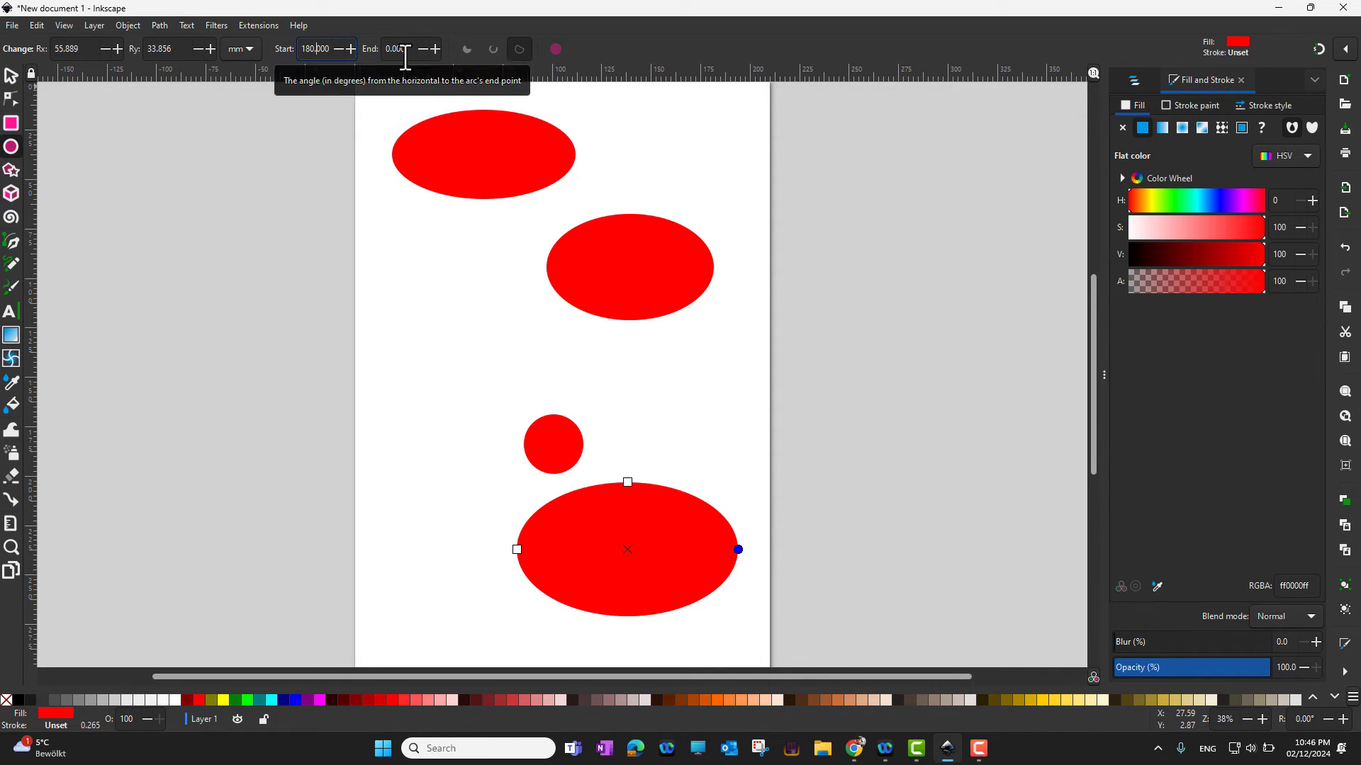
pyautogui.moveTo(389, 228); pyautogui.dragTo(497, 333)
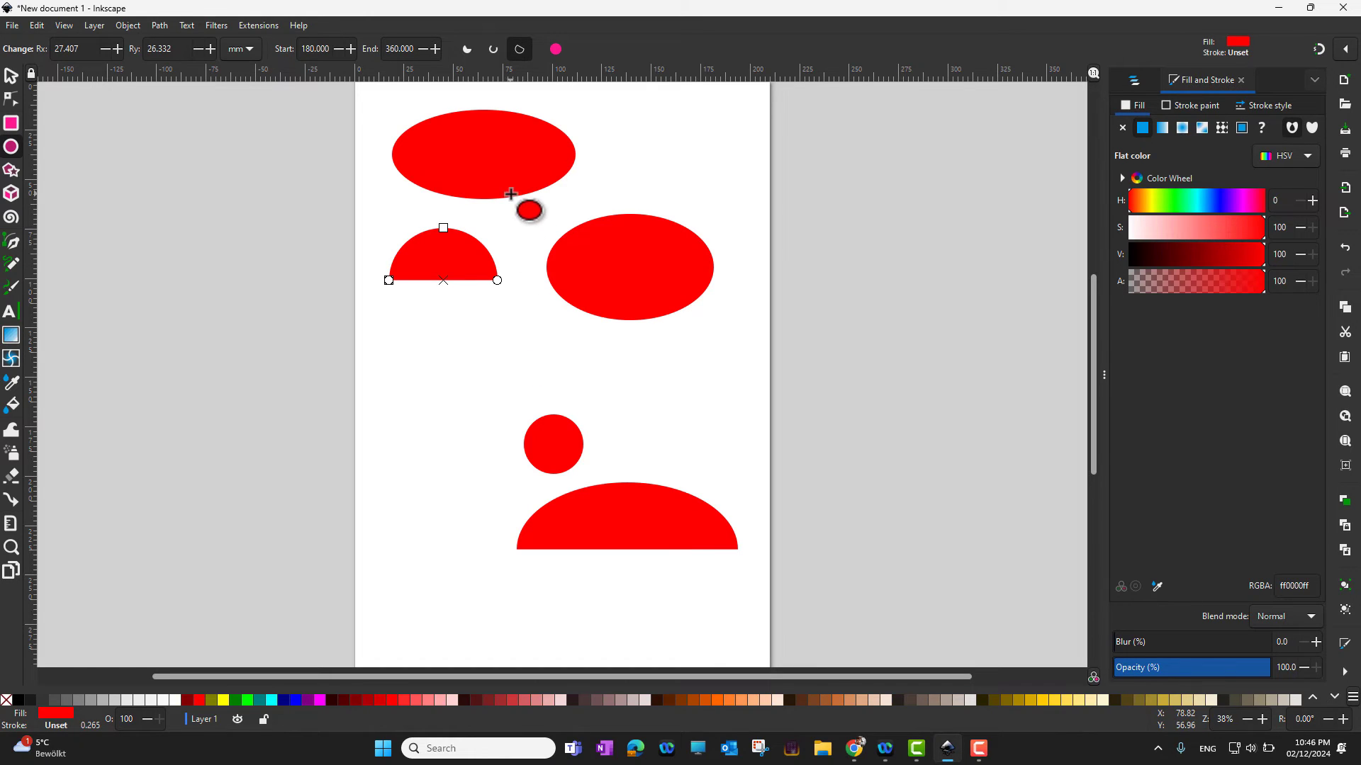
# - Set the start angle of the topmost ellipse to 180° and deselect it
pyautogui.click(531, 183)
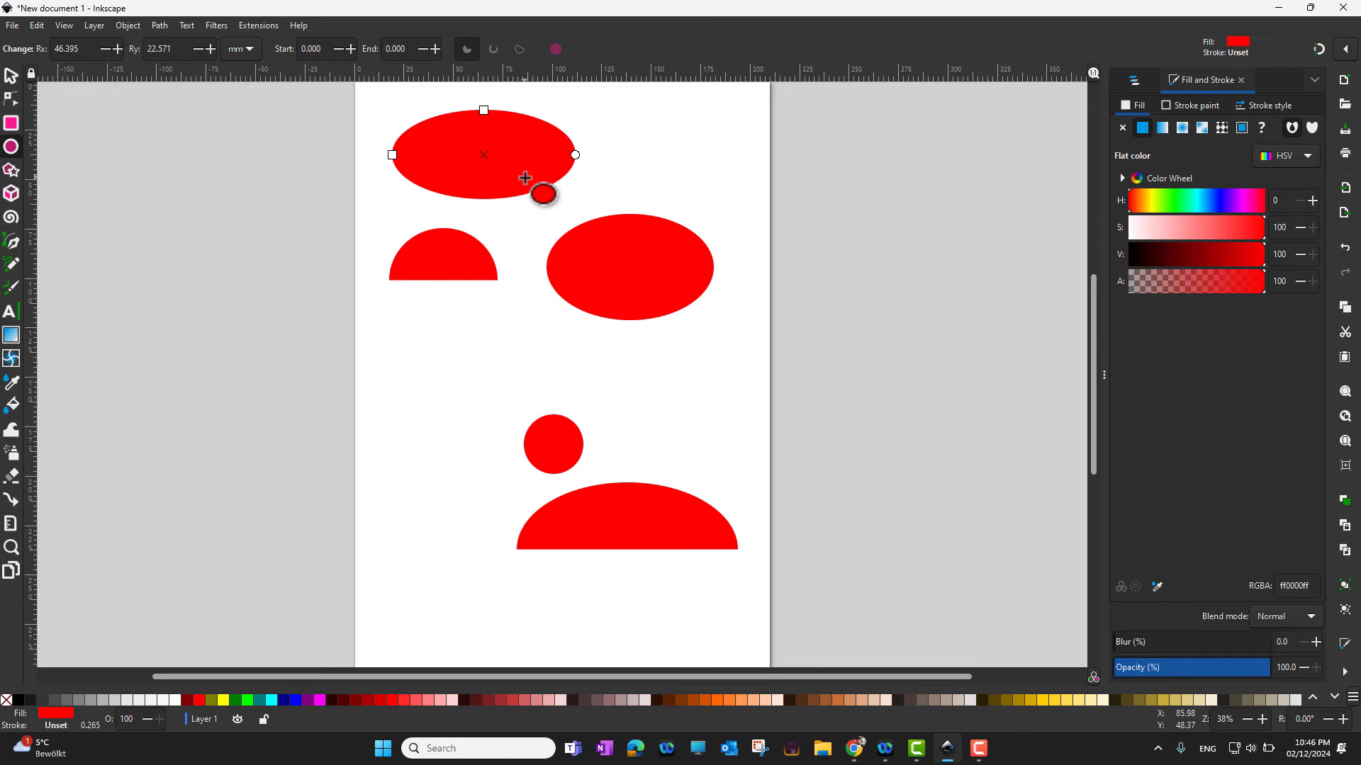
pyautogui.click(301, 48)
pyautogui.write('1')
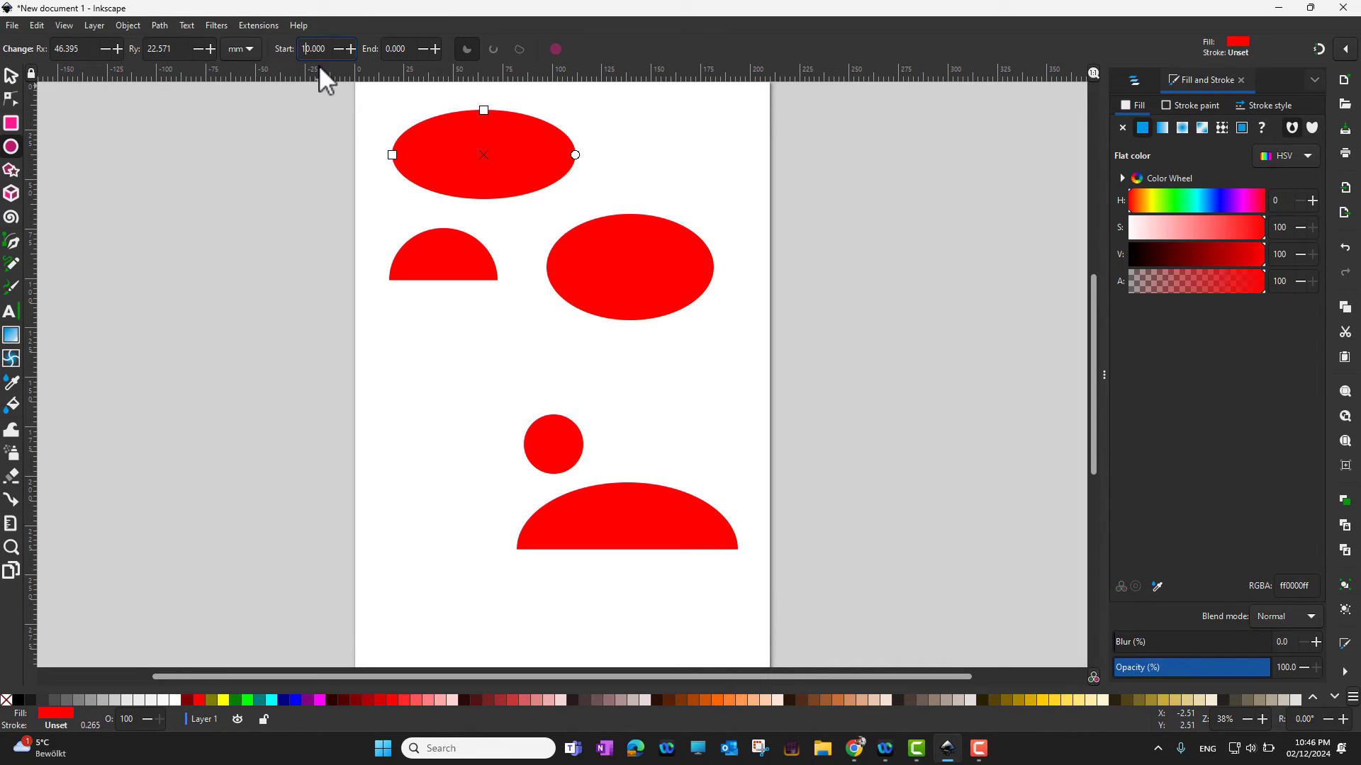
pyautogui.write('8')
pyautogui.click(674, 140)
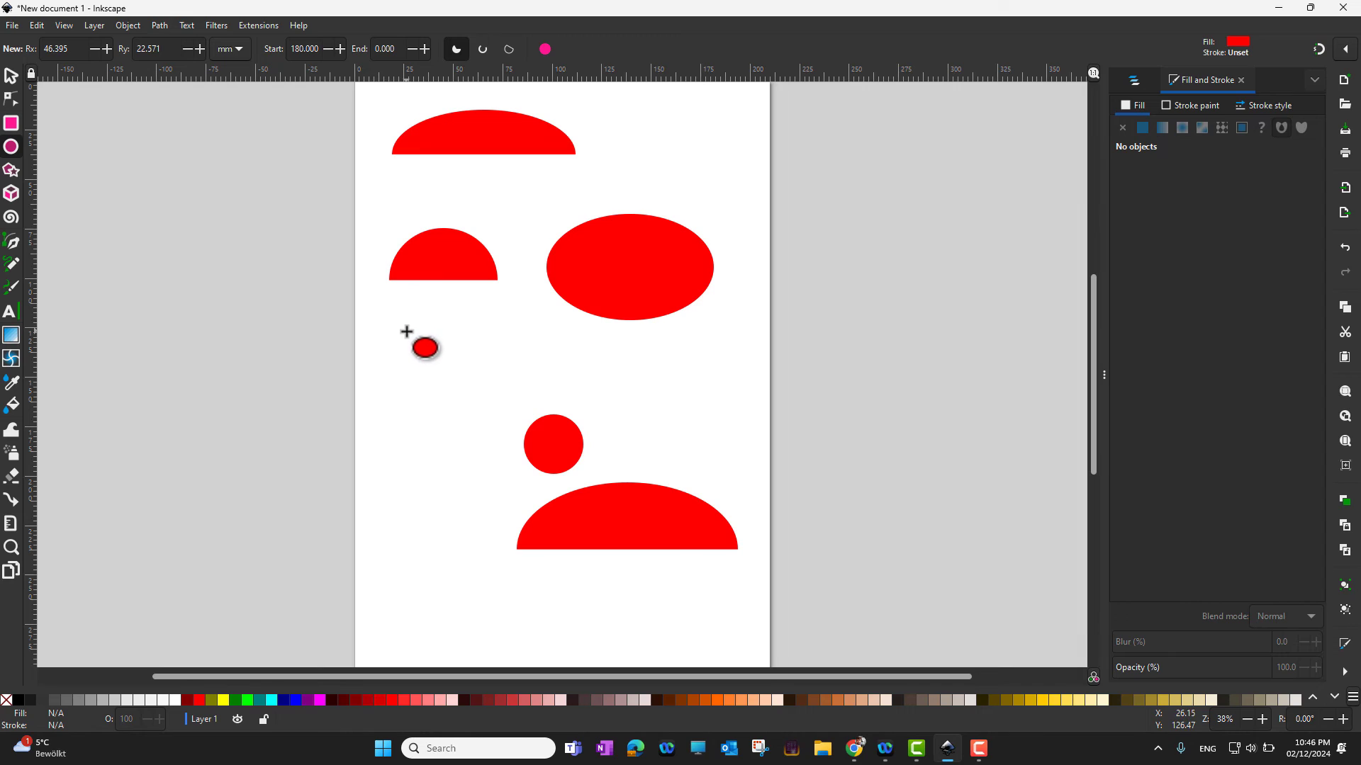
# - Draw two smaller half-circles below the existing half-ellipse and set the lower one's start angle to 0°
pyautogui.moveTo(408, 334)
pyautogui.mouseDown()
pyautogui.moveTo(488, 413)
pyautogui.moveTo(453, 446)
pyautogui.moveTo(472, 474)
pyautogui.mouseUp()
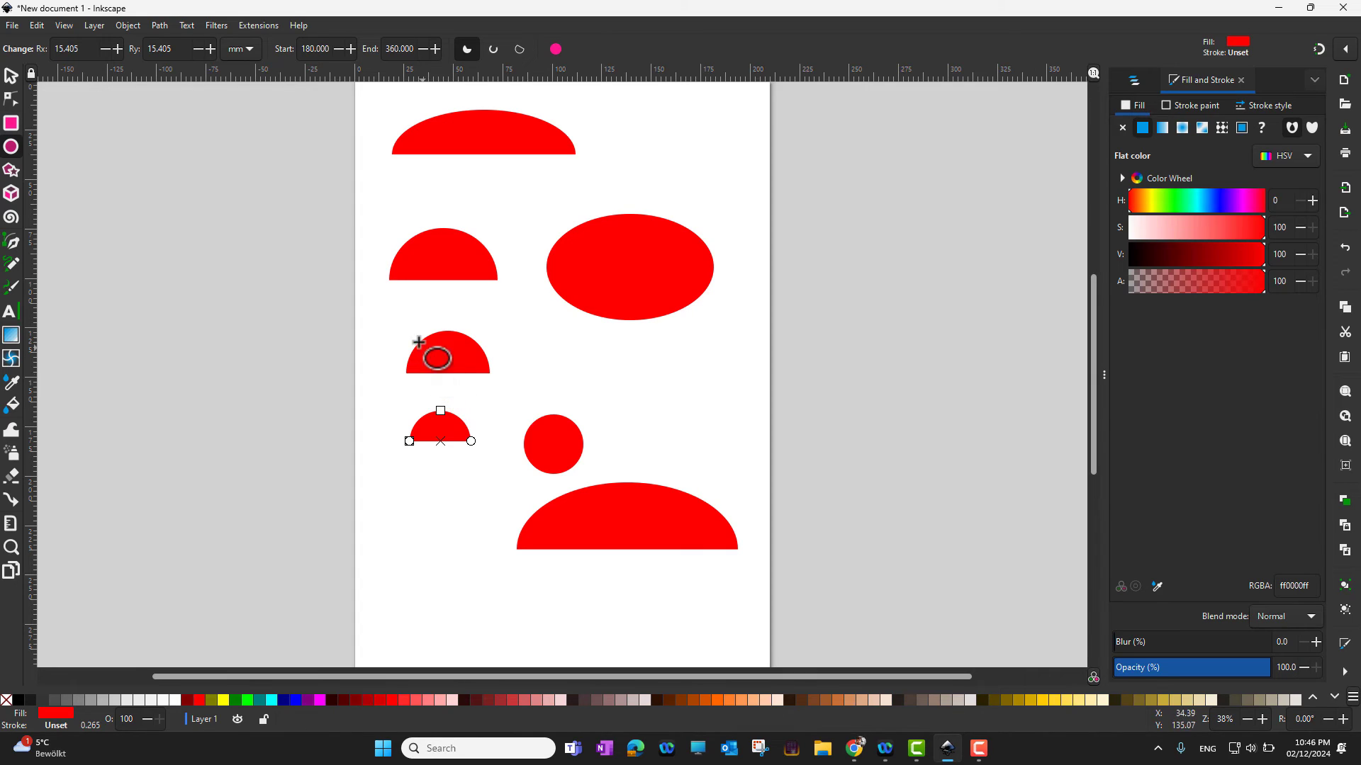
pyautogui.doubleClick(321, 57)
pyautogui.write('0')
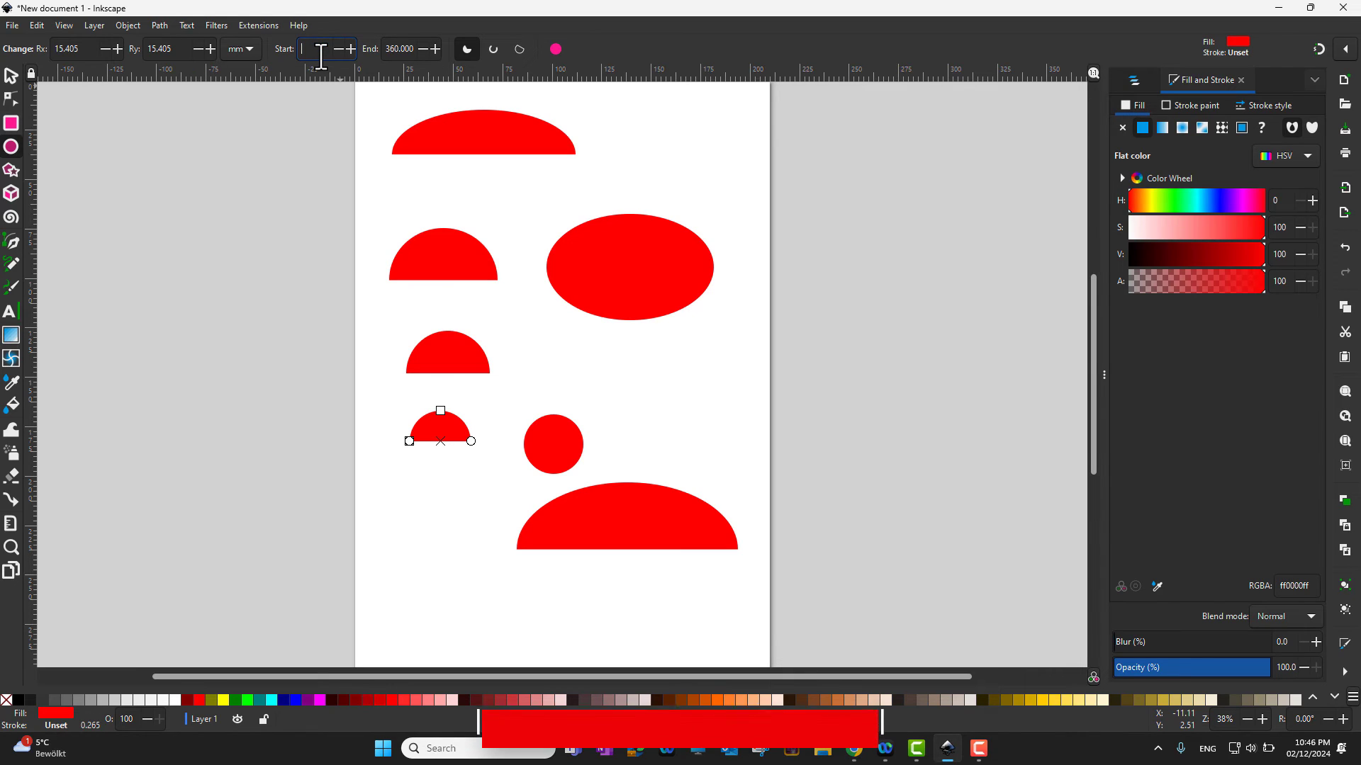
pyautogui.press('Return')
pyautogui.press('Escape')
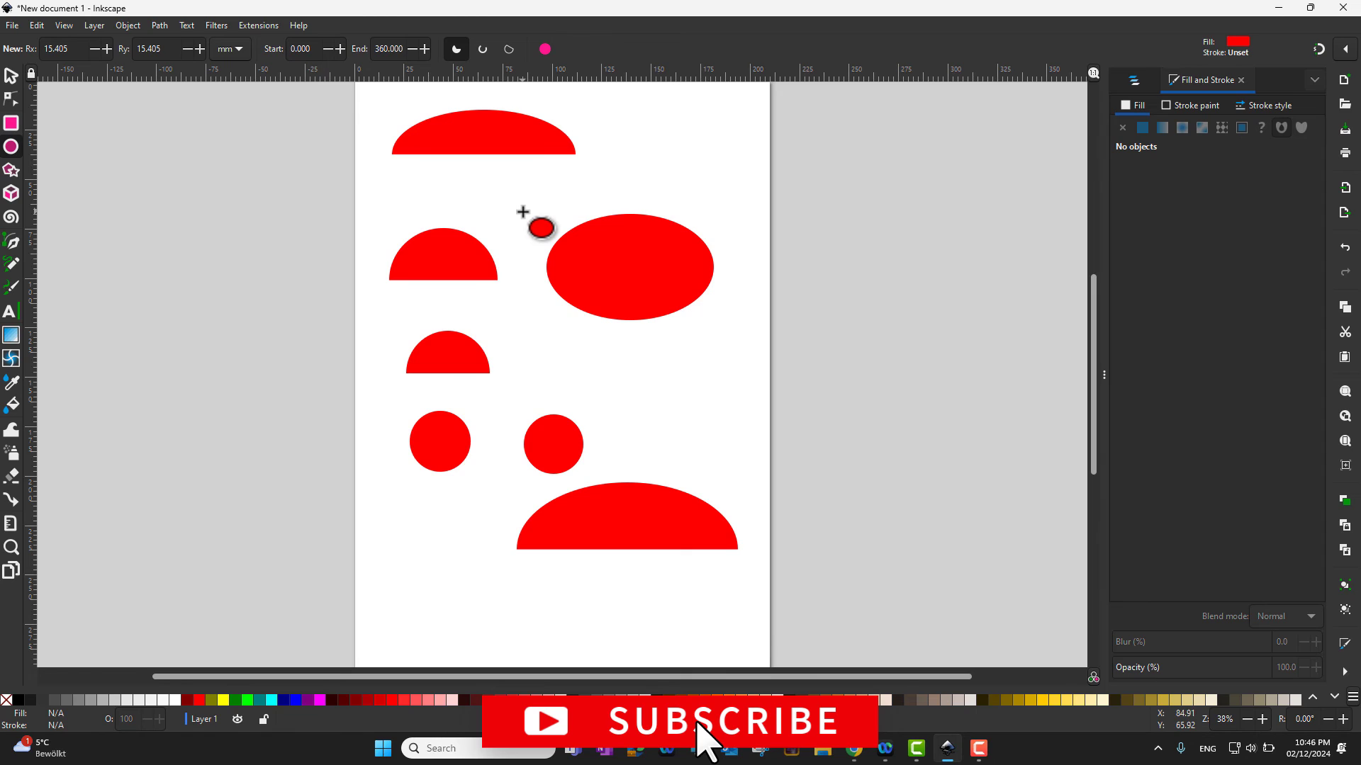
# - Look at the Ellipse tool's preferences for the style of new objects
pyautogui.doubleClick(11, 146)
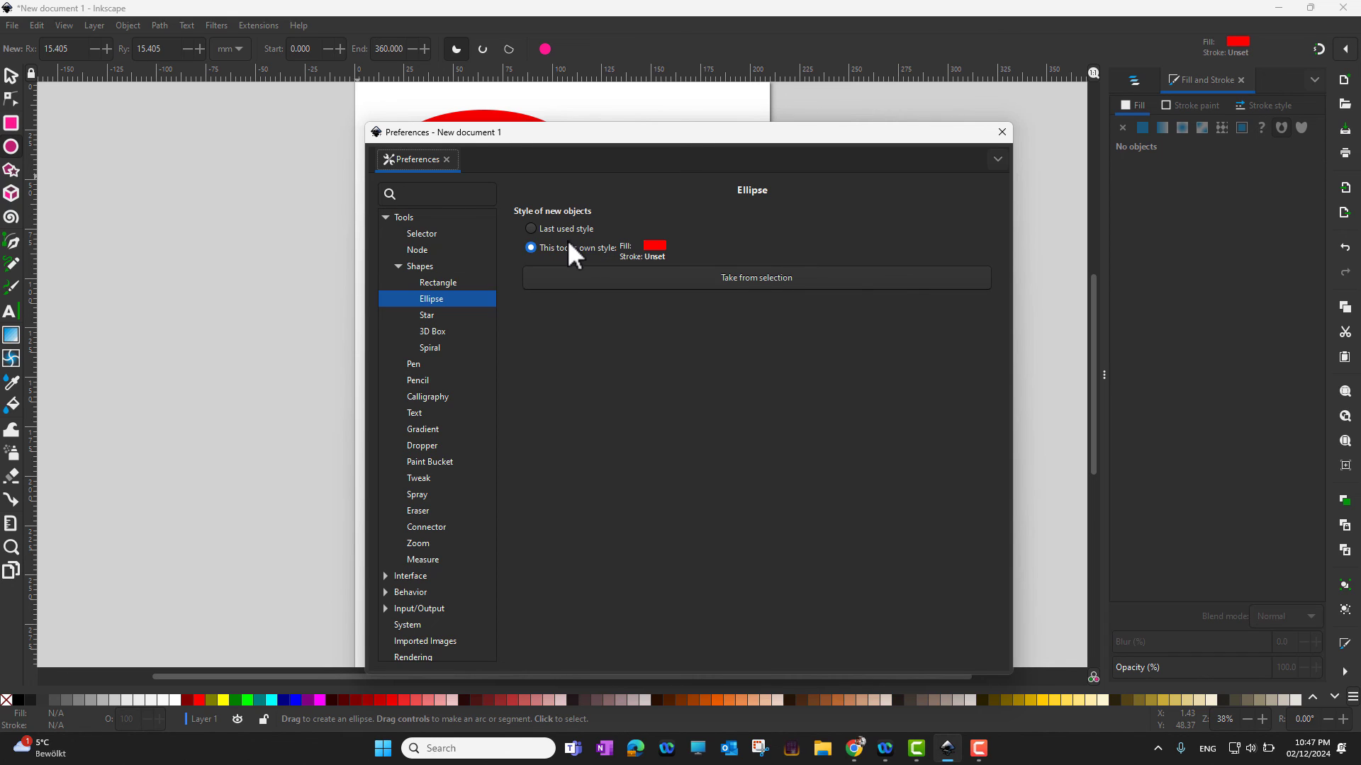
pyautogui.click(1009, 133)
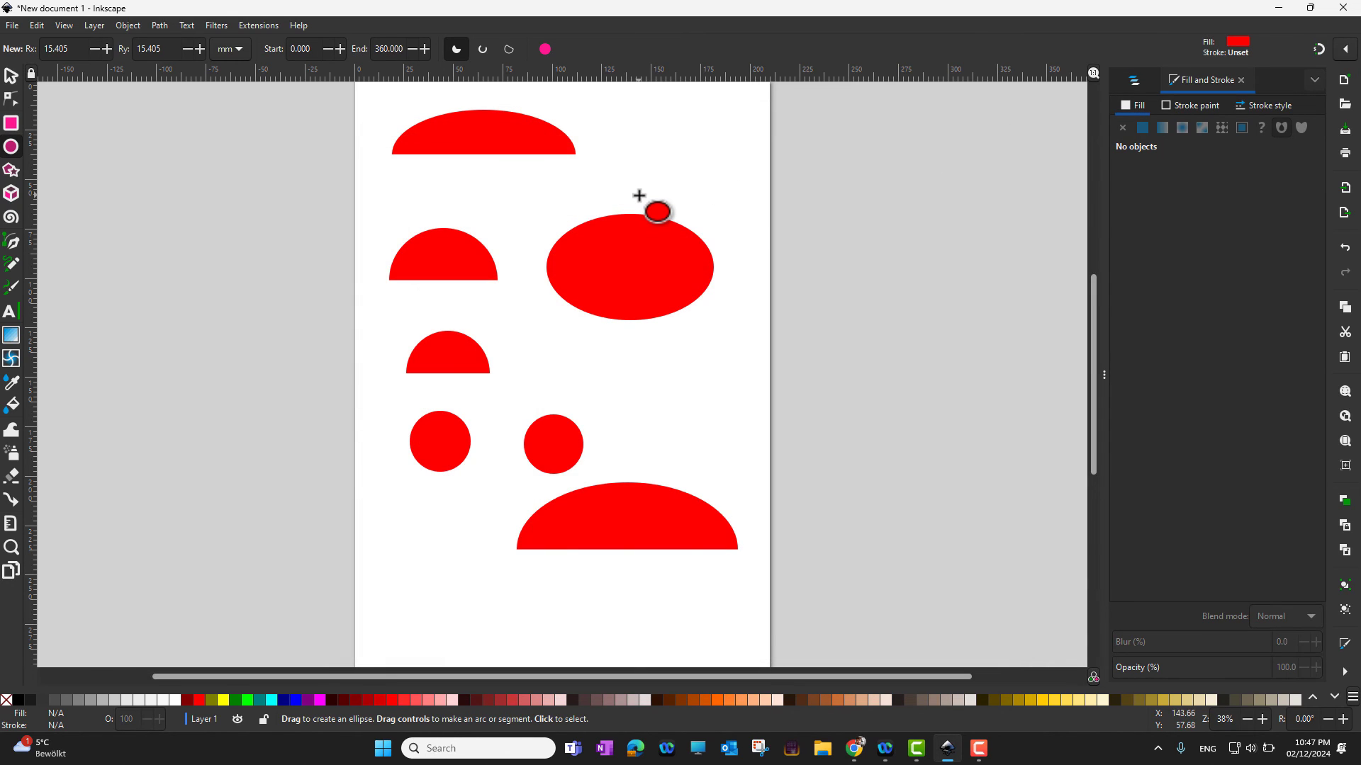